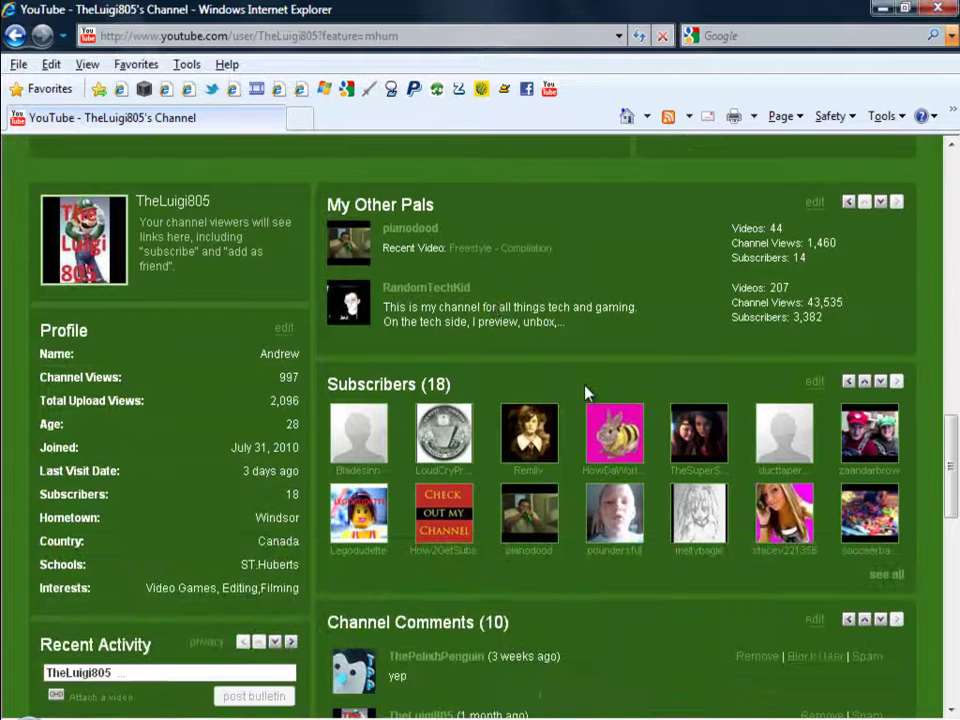
scroll(586, 394, "up", 1)
scroll(500, 450, "down", 1)
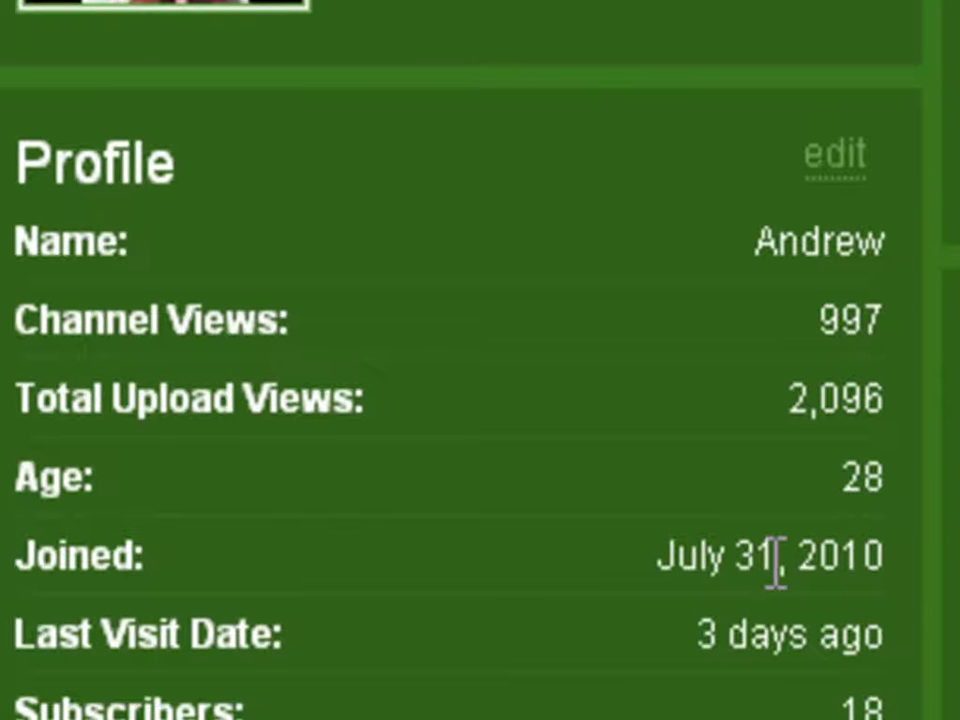
scroll(680, 600, "down", 3)
scroll(680, 600, "down", 3)
scroll(680, 600, "down", 3)
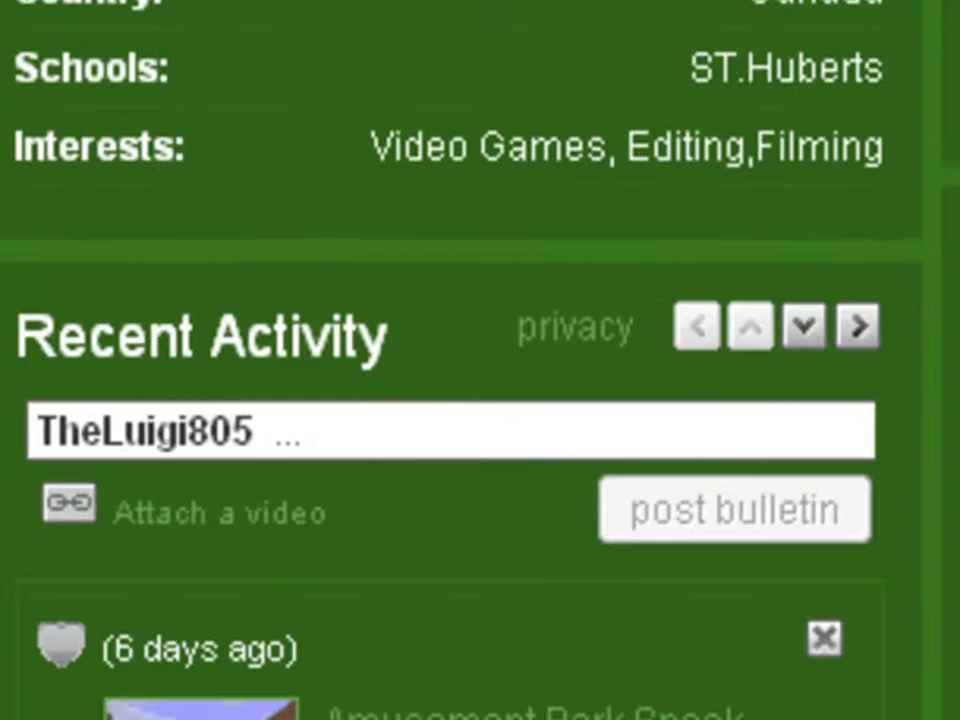
scroll(480, 400, "up", 3)
scroll(680, 400, "up", 5)
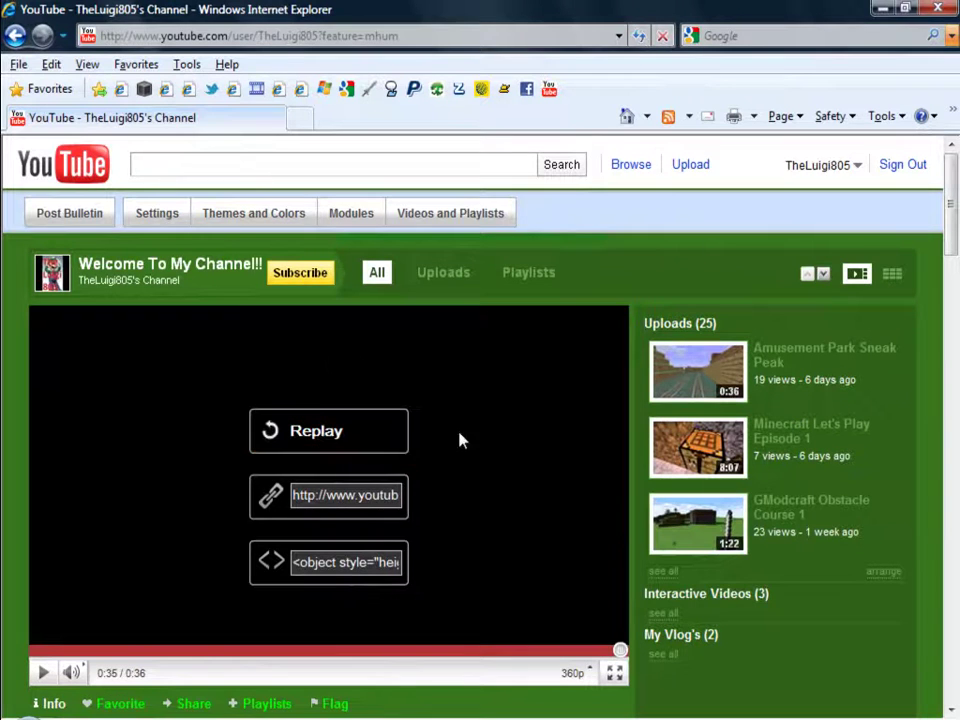
scroll(375, 548, "down", 3)
scroll(375, 548, "up", 3)
scroll(370, 580, "down", 10)
scroll(360, 632, "down", 5)
scroll(360, 632, "down", 5)
scroll(240, 560, "down", 2)
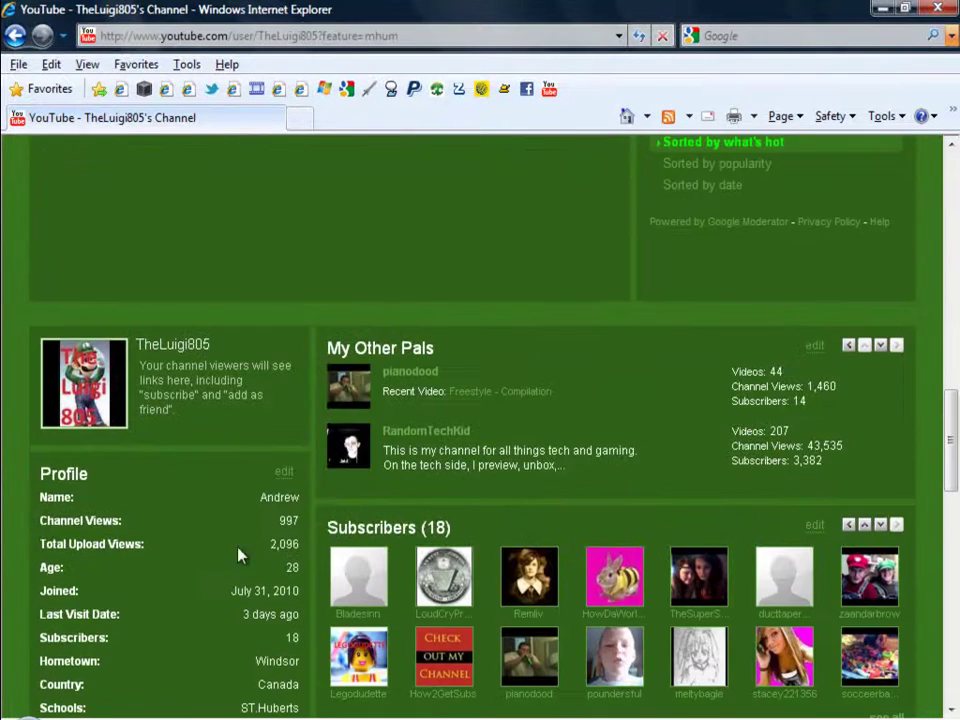
scroll(200, 540, "down", 2)
scroll(200, 540, "down", 1)
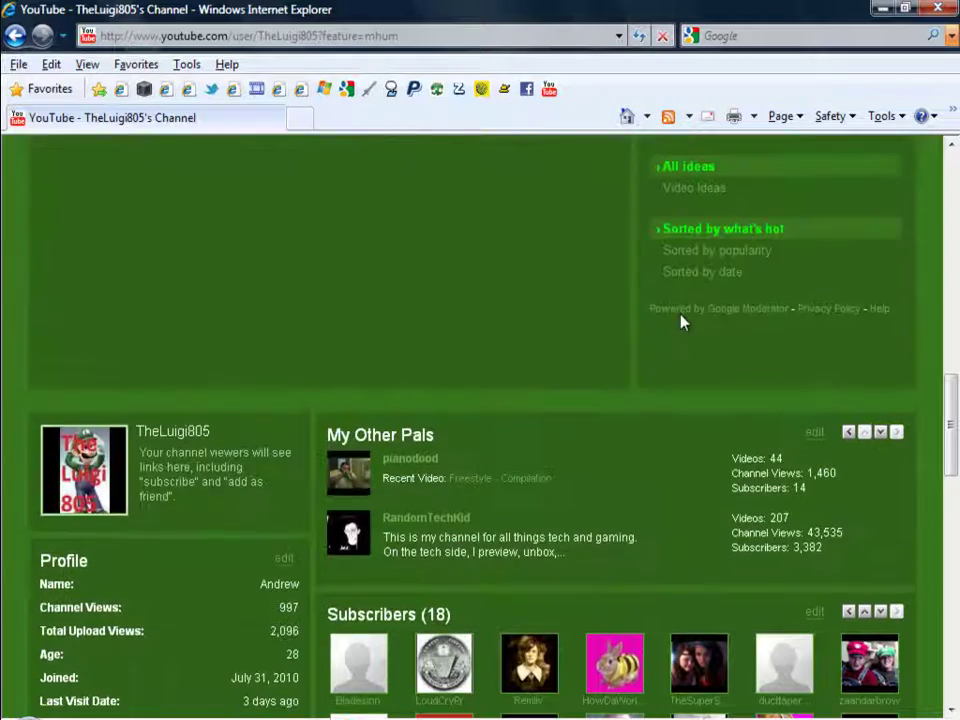
Step: Open the Google Moderator page from the channel, view it, then close it
left_click(700, 309)
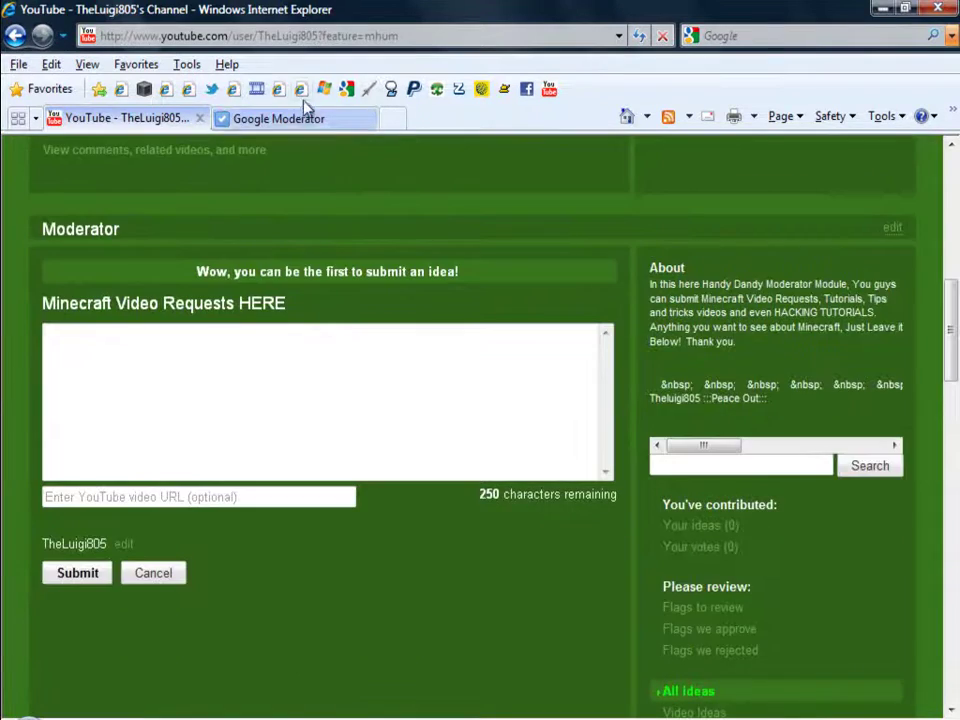
left_click(279, 118)
middle_click(279, 118)
scroll(558, 350, "up", 10)
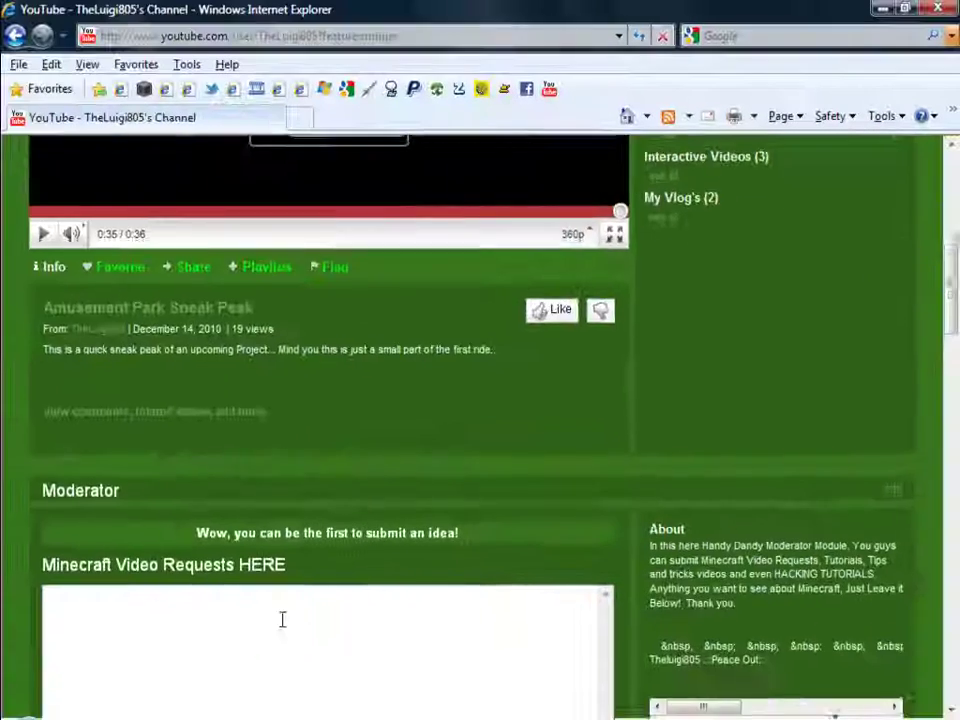
scroll(330, 596, "down", 5)
scroll(330, 596, "down", 1)
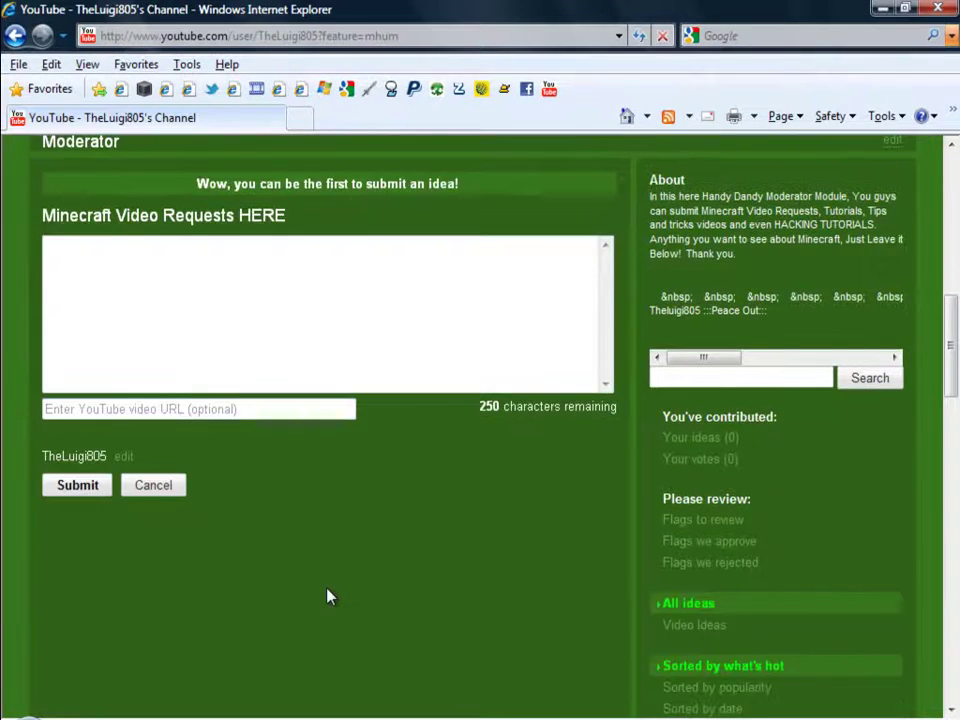
scroll(512, 593, "up", 5)
scroll(512, 593, "up", 5)
scroll(512, 593, "up", 3)
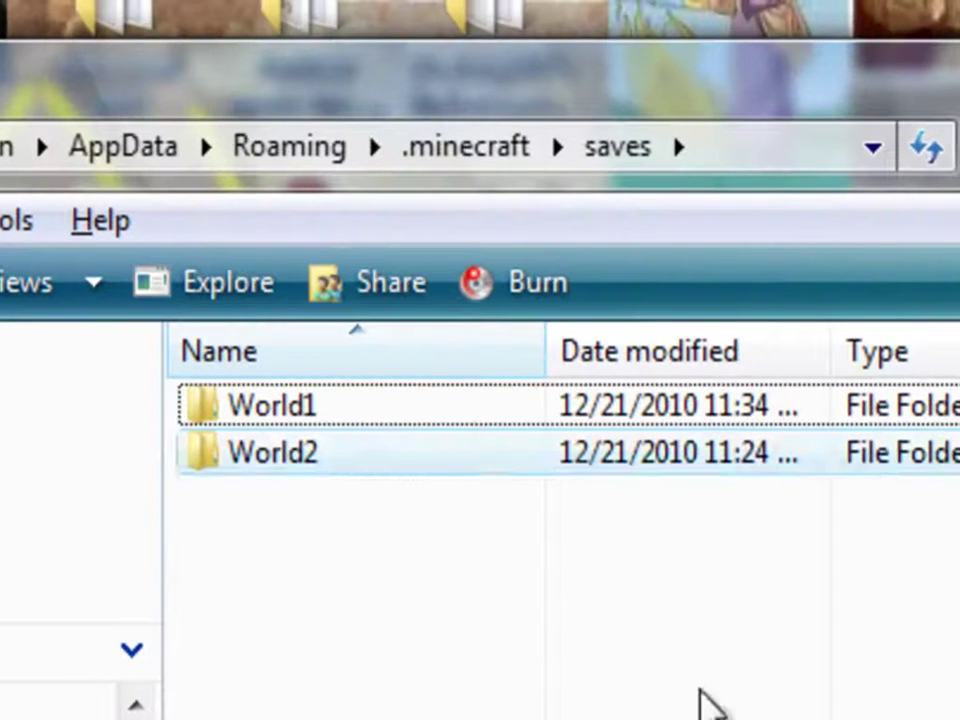
left_click(317, 407)
left_click(729, 650)
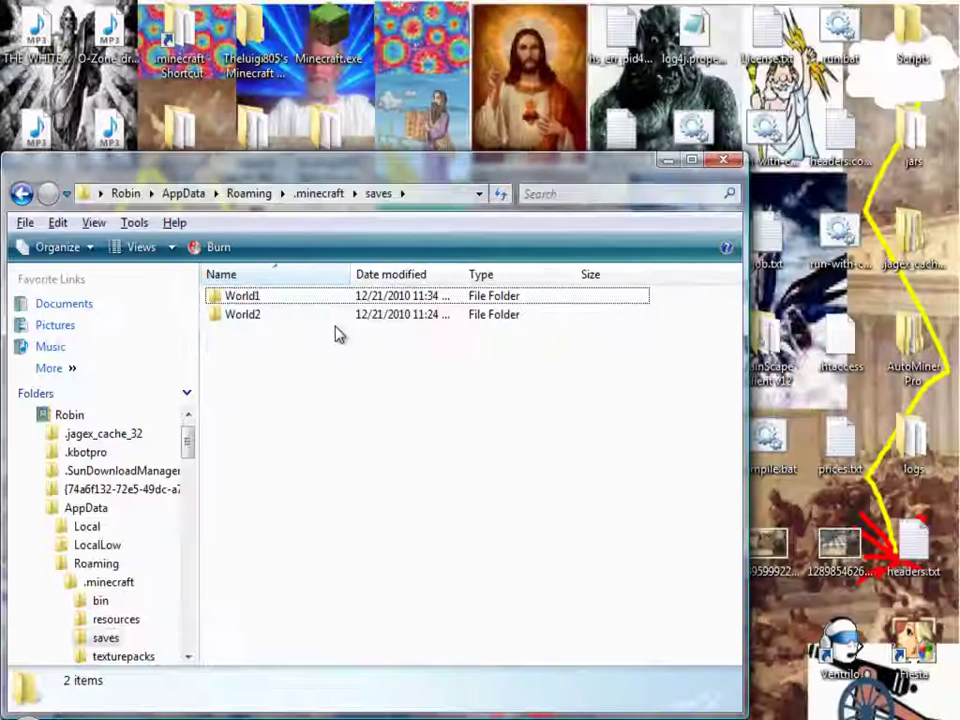
left_click(243, 314)
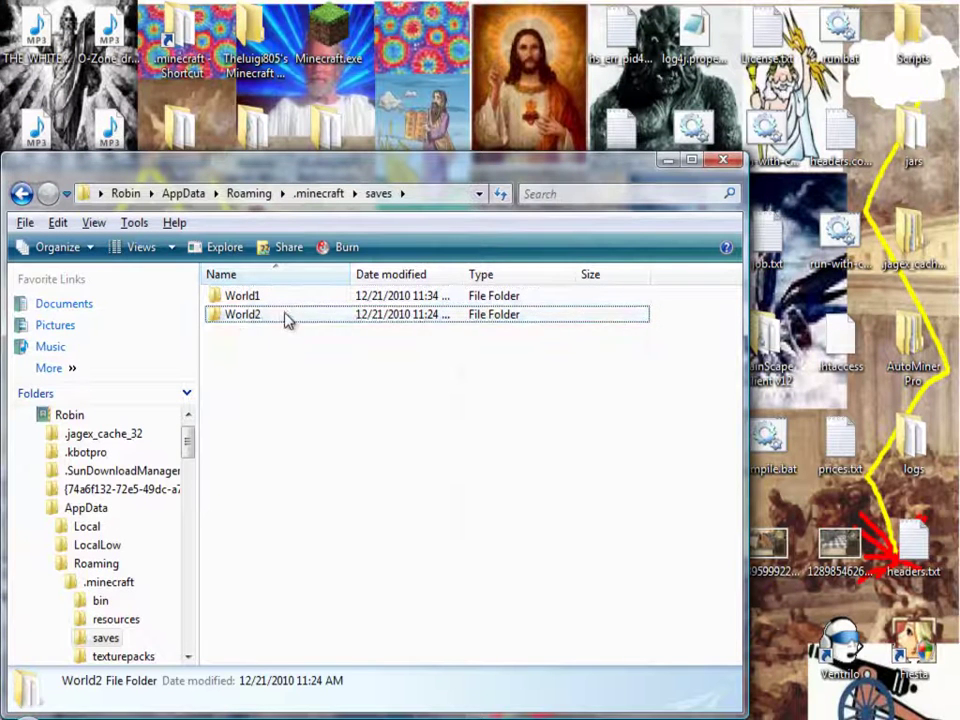
left_click(300, 330)
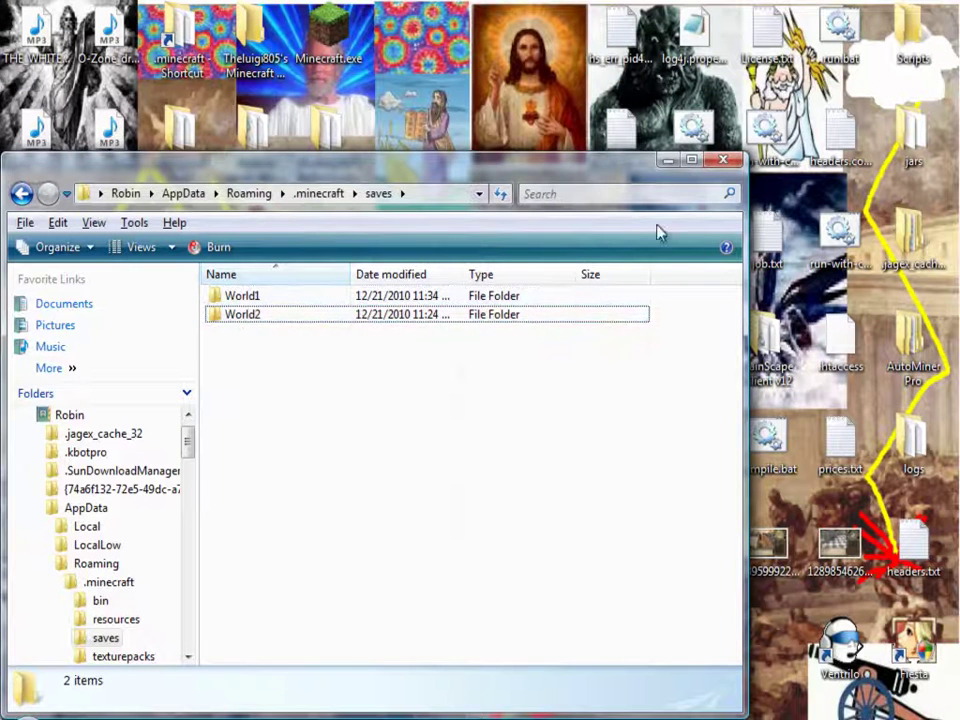
Step: Close the Windows Explorer window showing the Minecraft saves folder
left_click(738, 162)
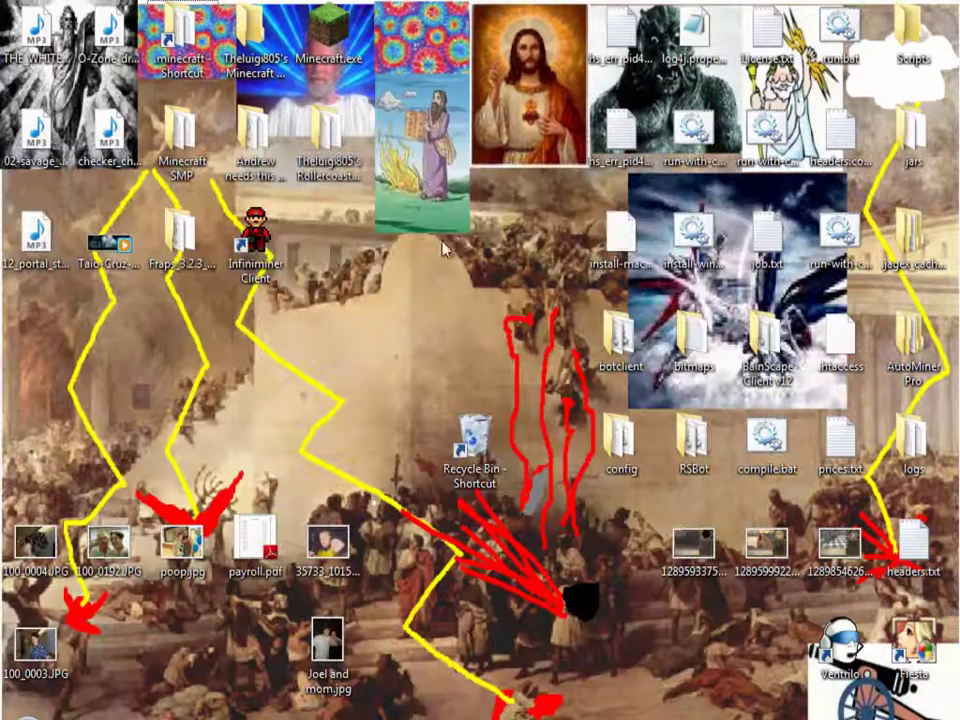